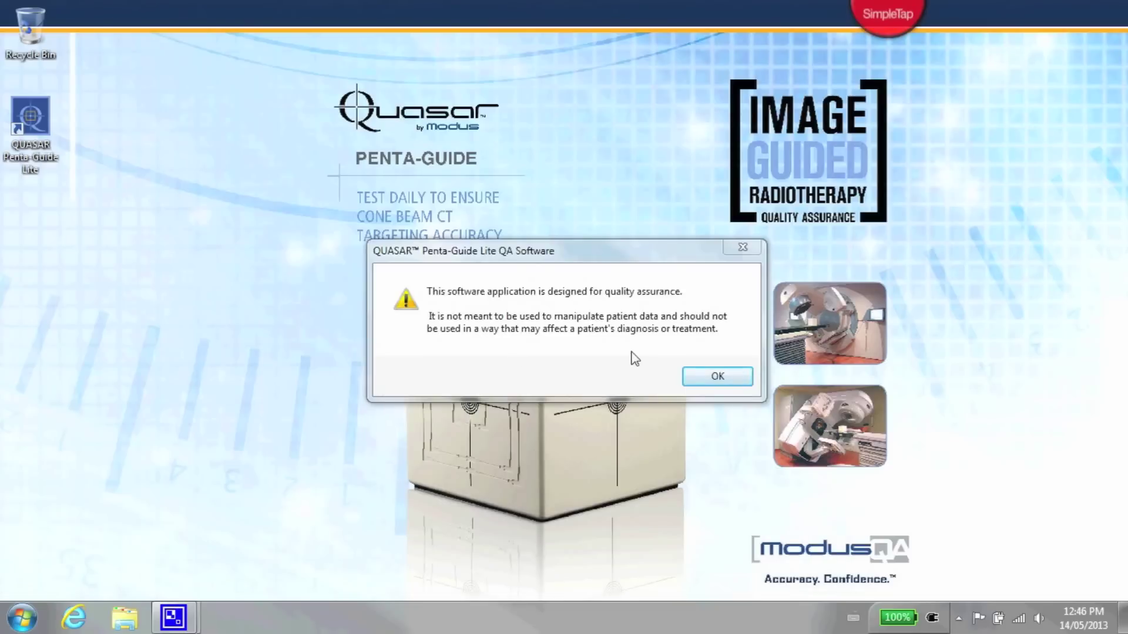
# - Acknowledge the quality-assurance disclaimer so the Machine Configuration page appears
pyautogui.click(732, 380)
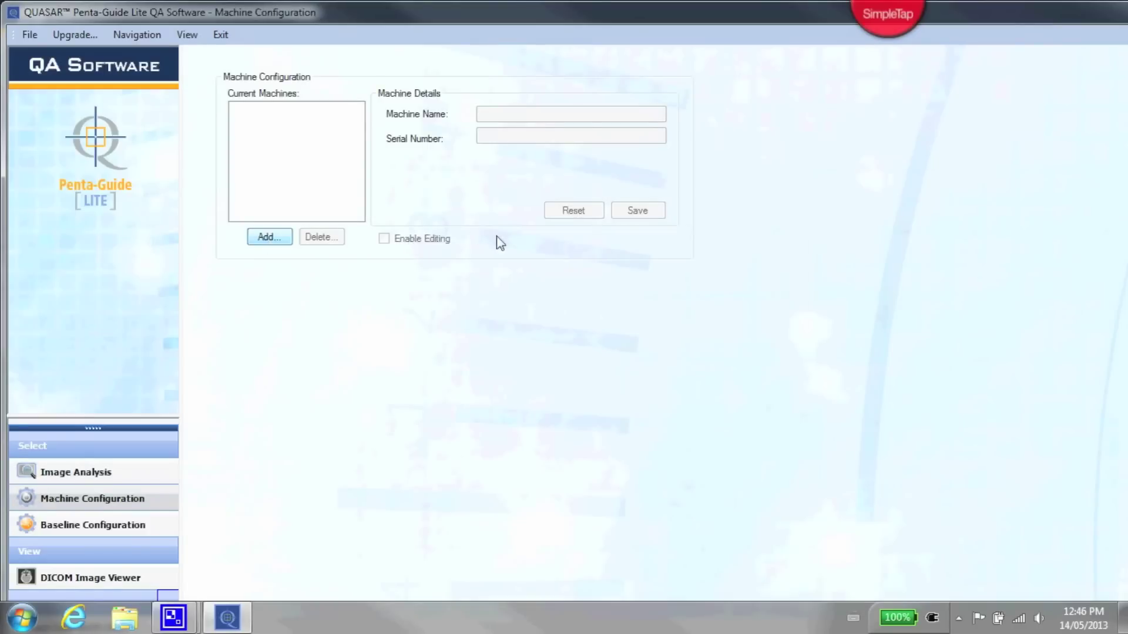
# - Add a machine named demo with serial number 12345 and select it
pyautogui.press('Return')
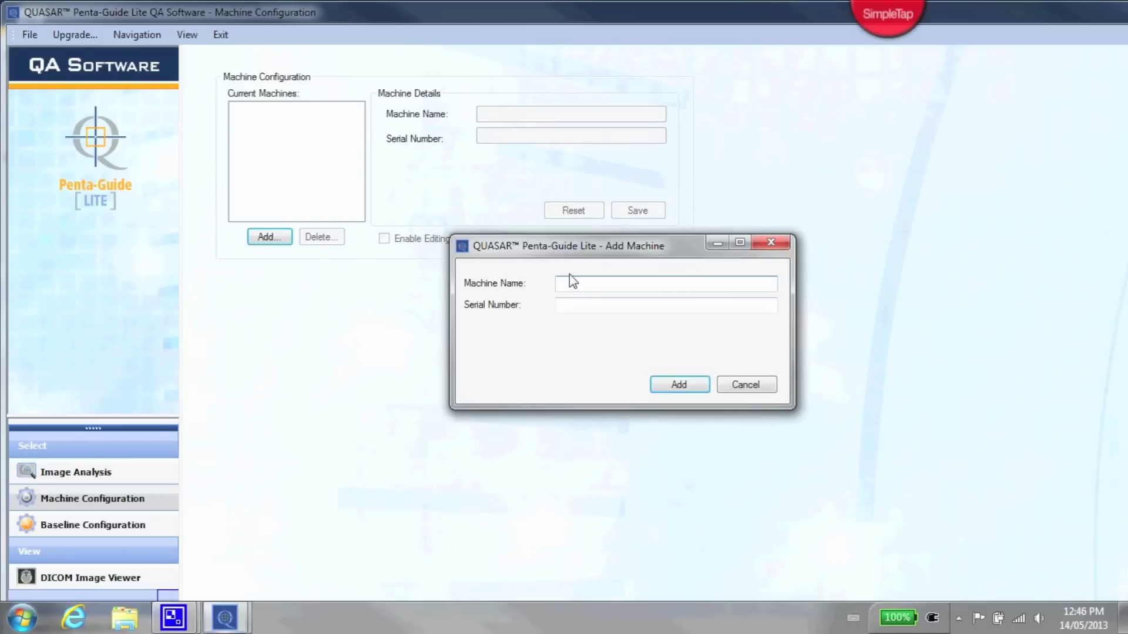
pyautogui.write('den')
pyautogui.press('Tab')
pyautogui.write('12345')
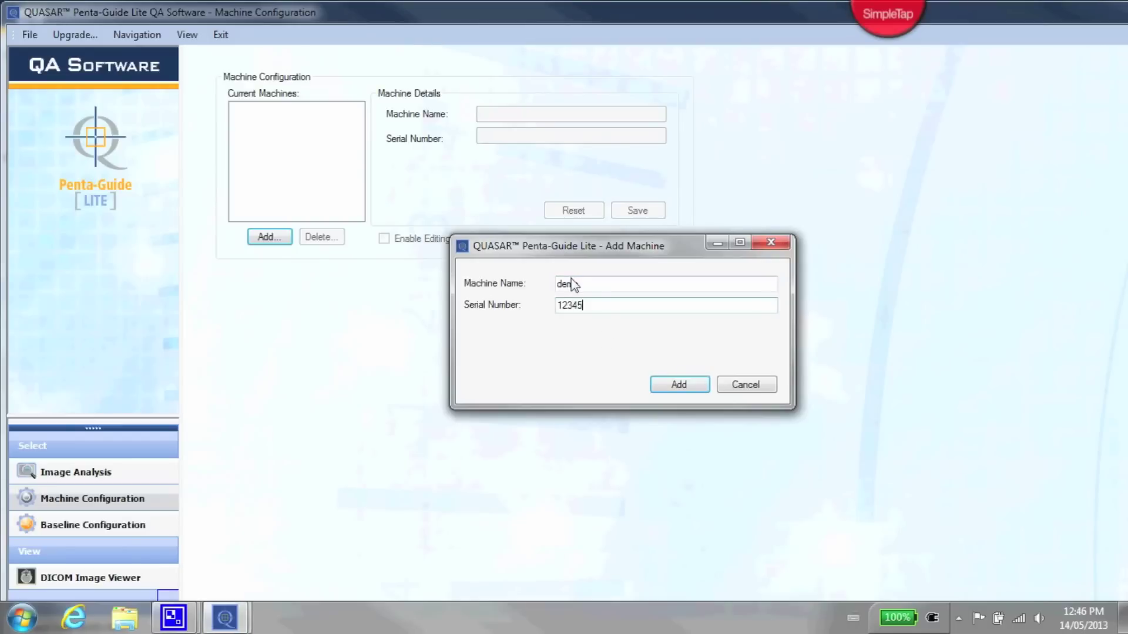
pyautogui.click(680, 384)
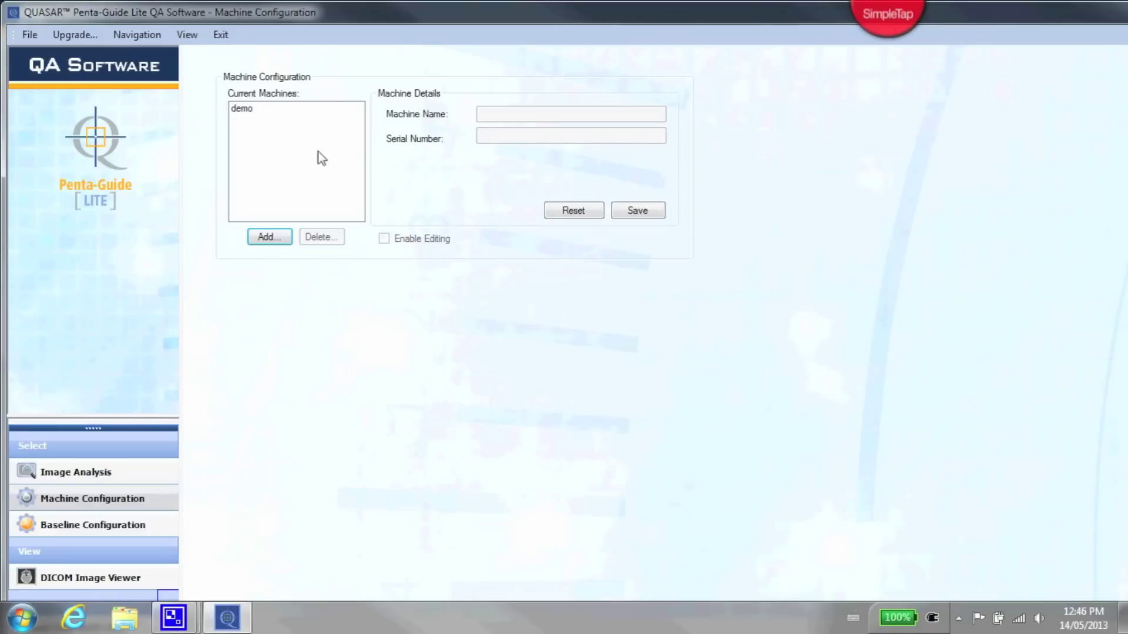
pyautogui.click(248, 109)
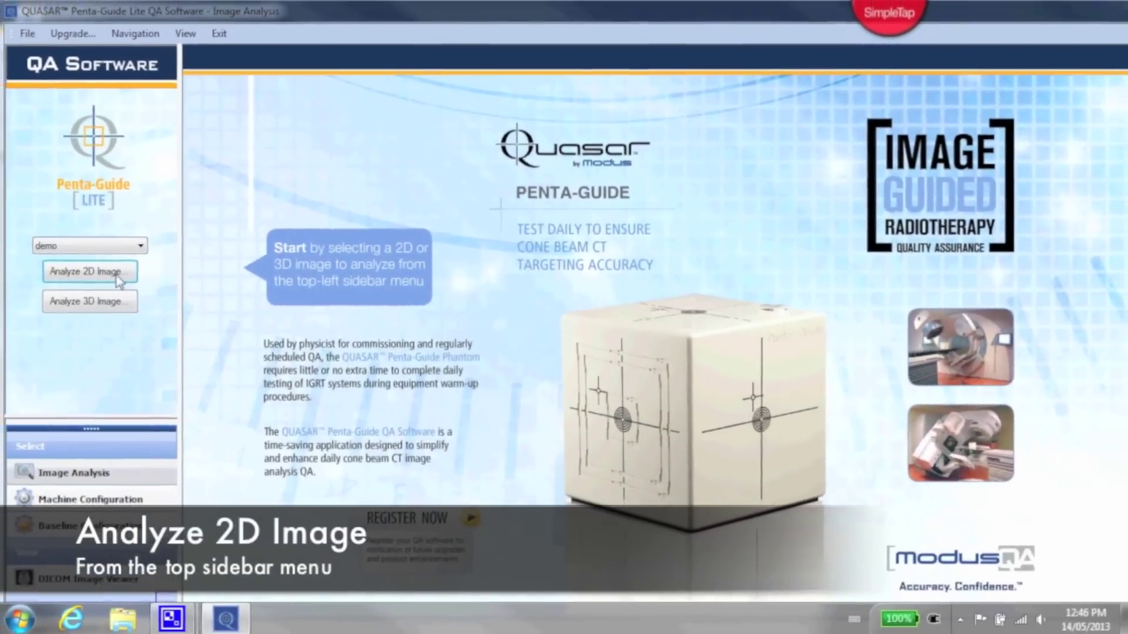
# - Analyse kV_Pass_1.dcm from Downloads > kV_Pass_Images and view the analysed image
pyautogui.click(118, 277)
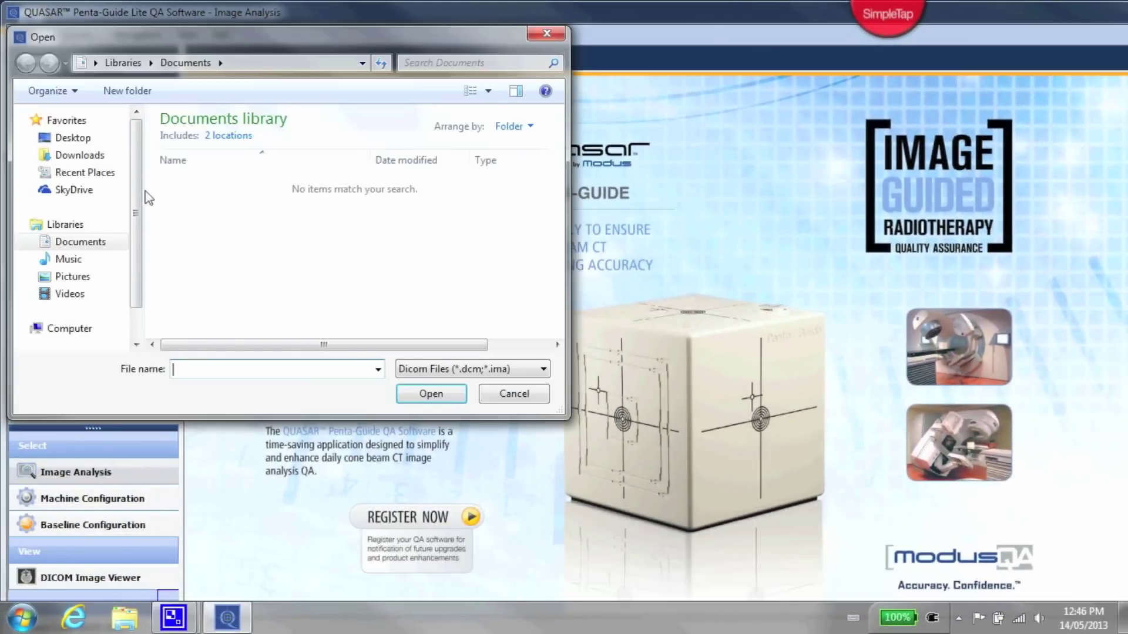
pyautogui.click(79, 155)
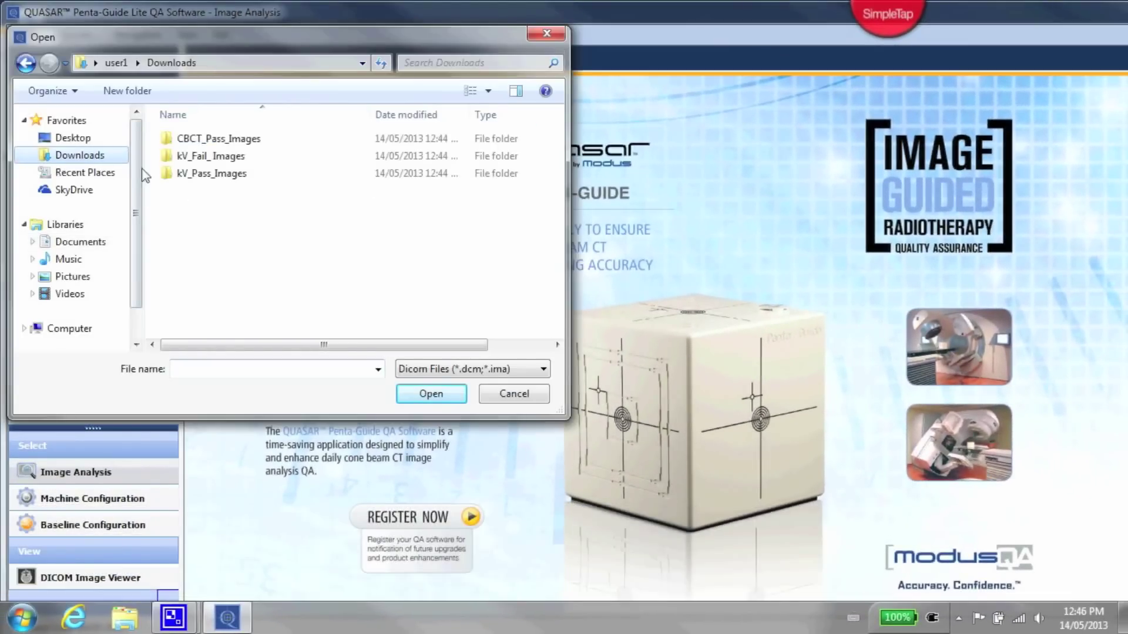
pyautogui.doubleClick(216, 173)
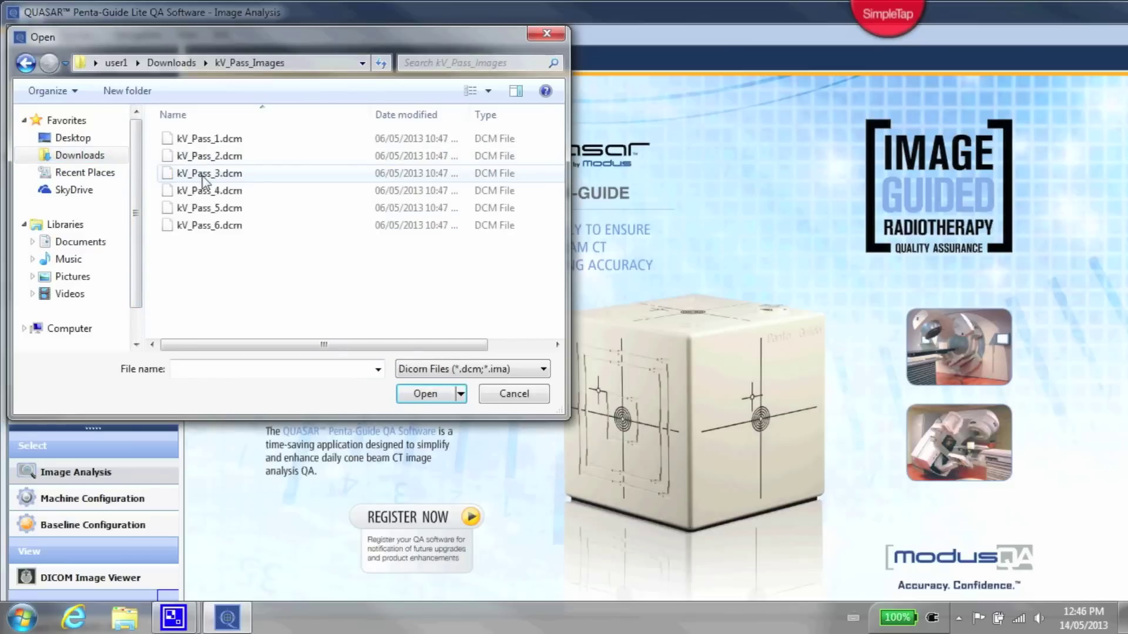
pyautogui.doubleClick(210, 141)
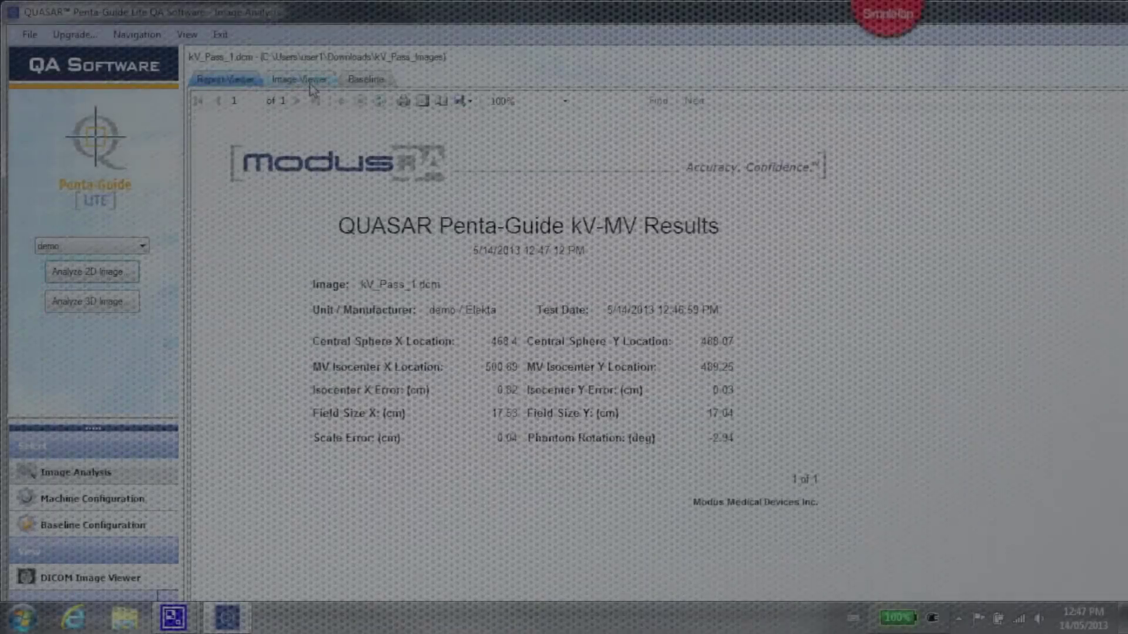
pyautogui.click(299, 79)
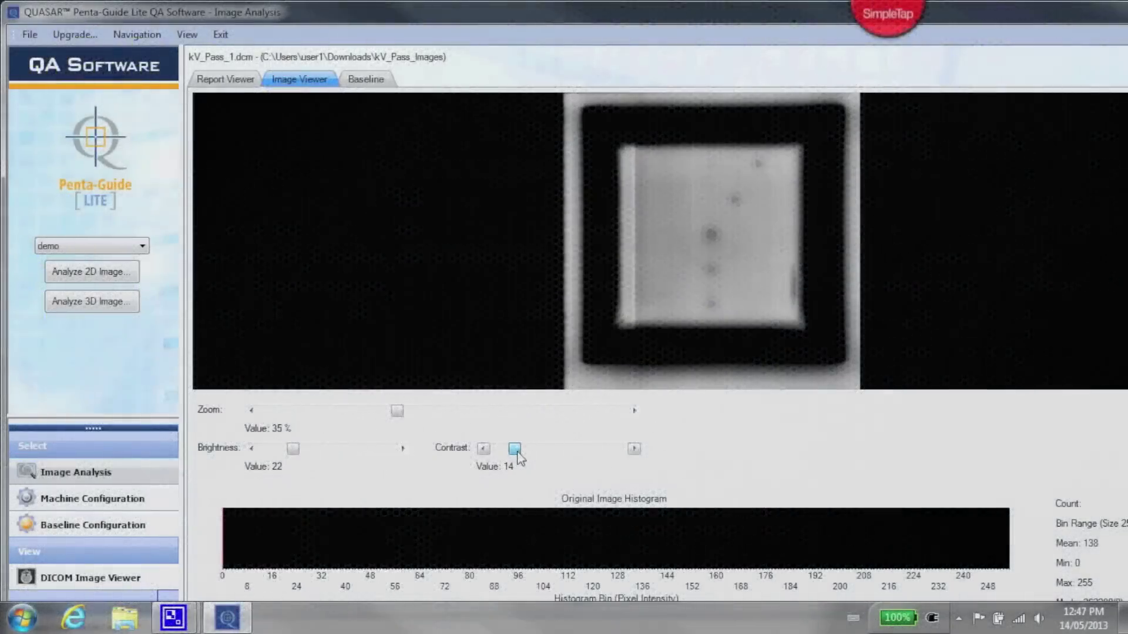
# - Replace the baseline with the kV_Pass_1 results on the Baseline tab
pyautogui.click(366, 79)
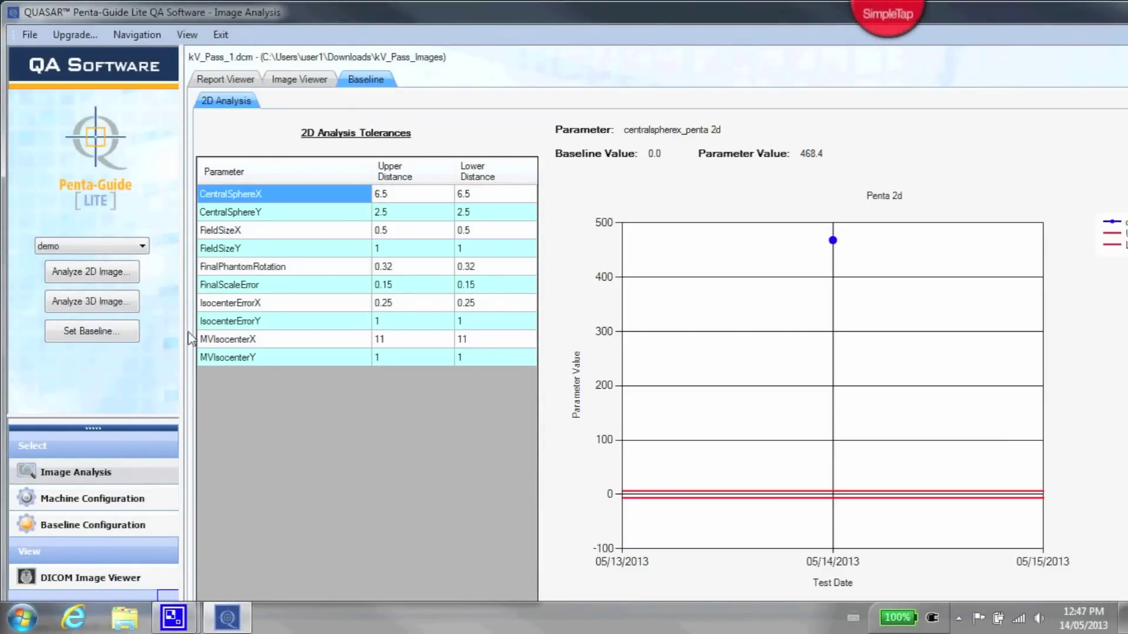
pyautogui.click(87, 332)
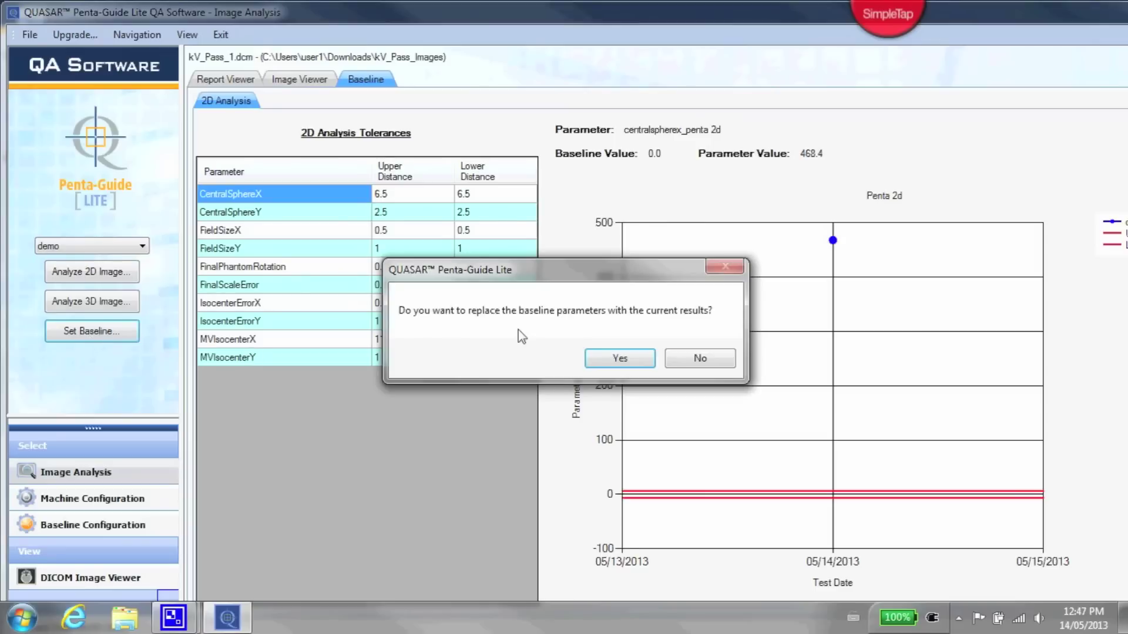
pyautogui.click(611, 360)
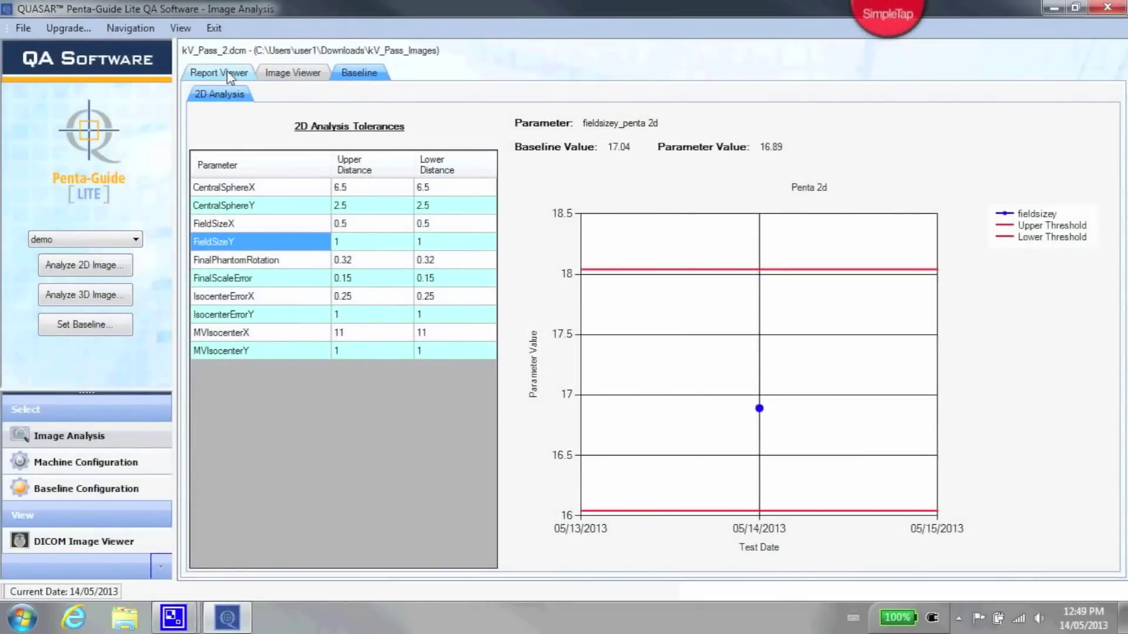
# - Export the results report as a PDF on the Desktop named 'Results of Second 1mage'
pyautogui.click(230, 77)
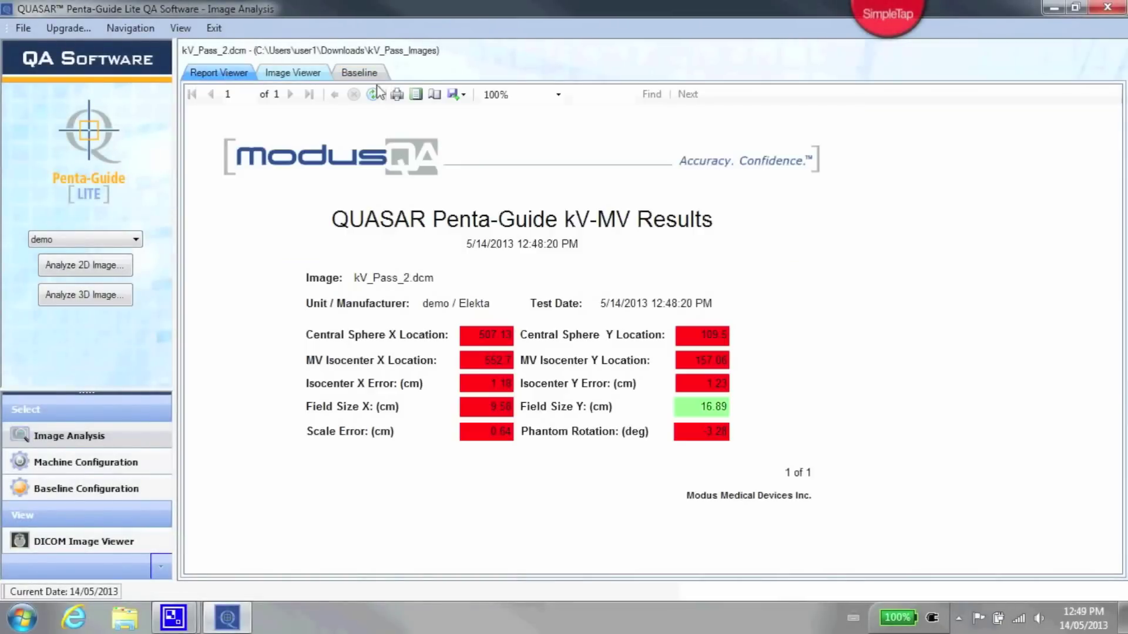
pyautogui.click(461, 95)
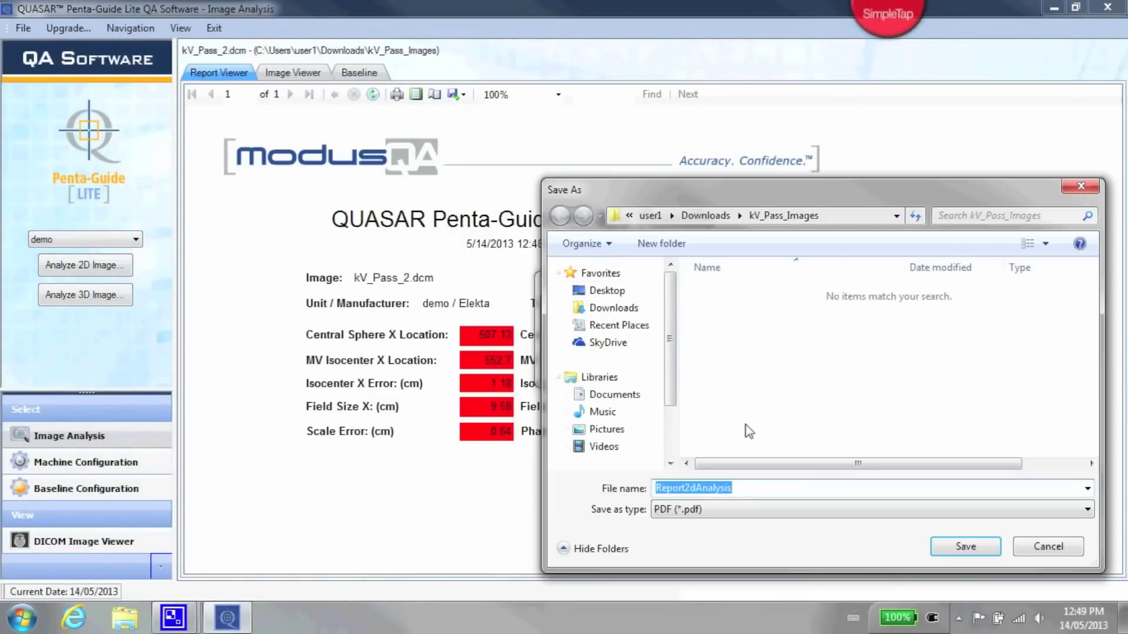
pyautogui.click(606, 290)
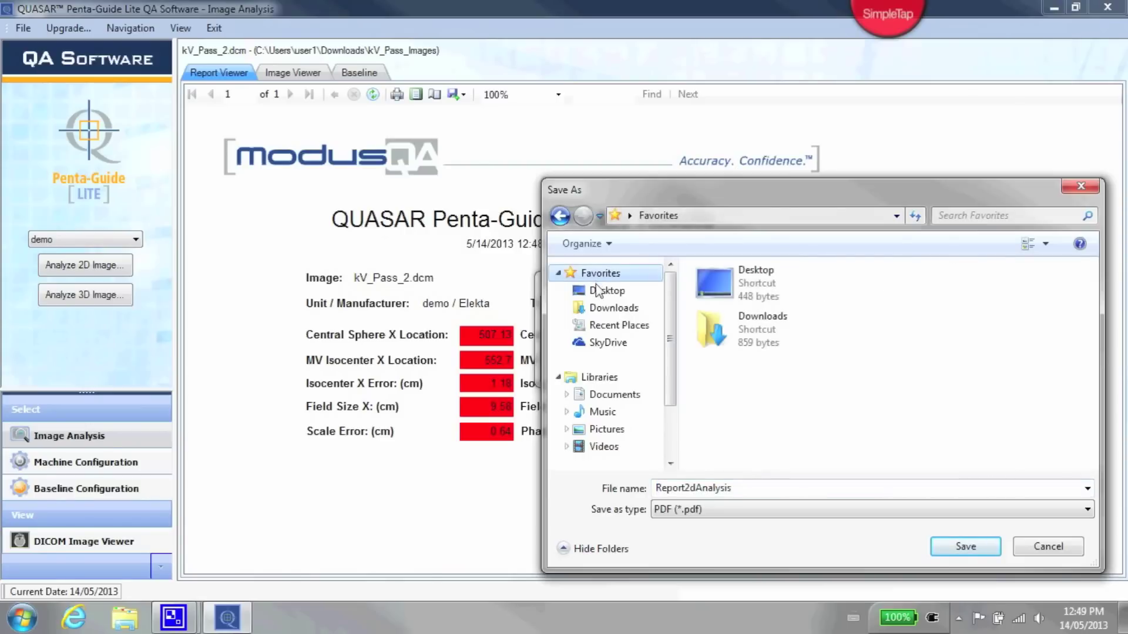
pyautogui.doubleClick(734, 489)
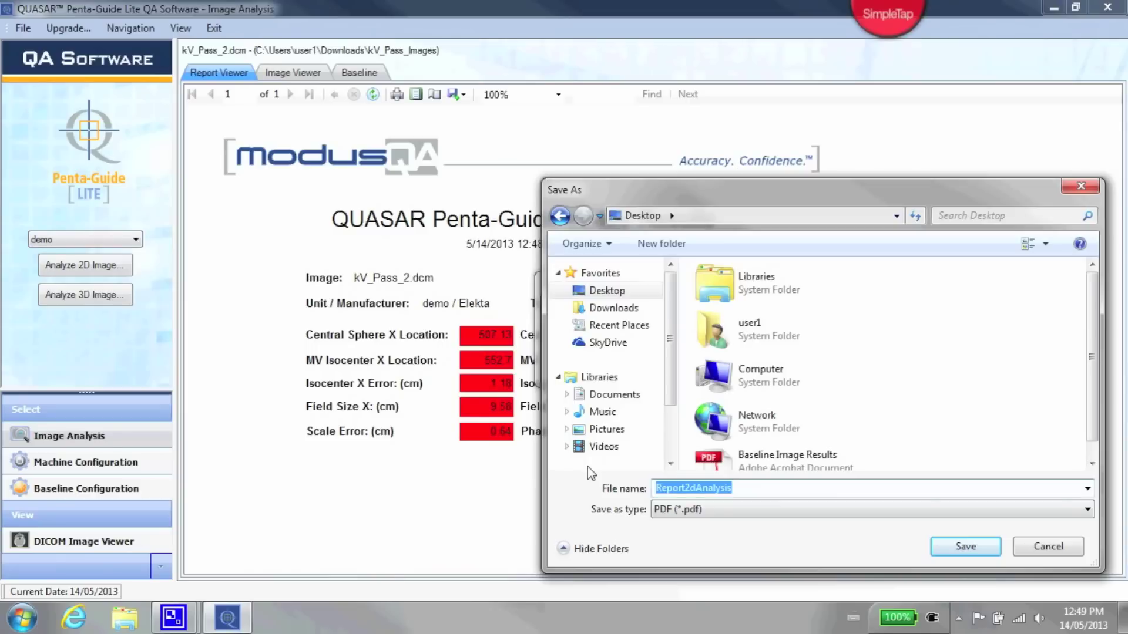
pyautogui.write('Results of Second 1mage')
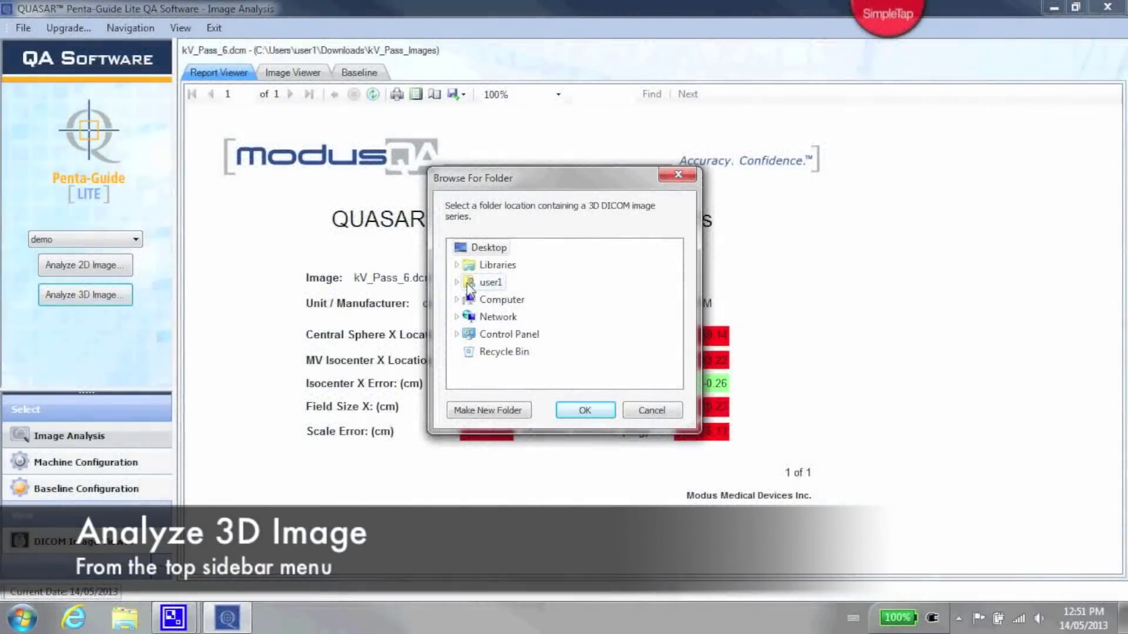
# - Pick the CBCT folder under user1 > Downloads and review the MTF and CT# graphs
pyautogui.click(457, 283)
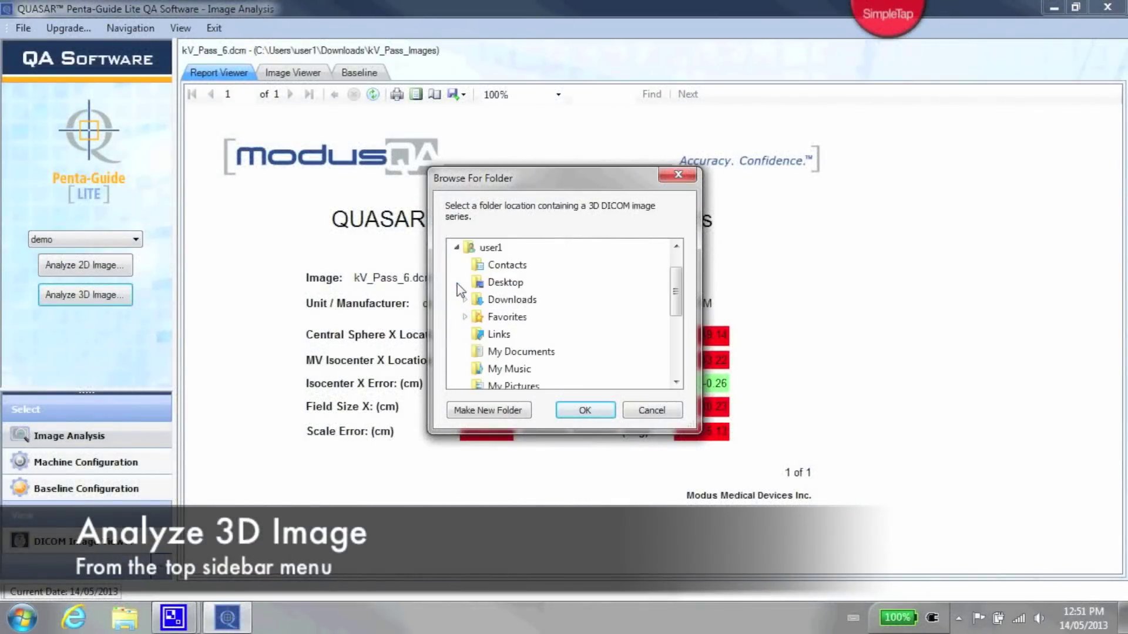
pyautogui.click(465, 300)
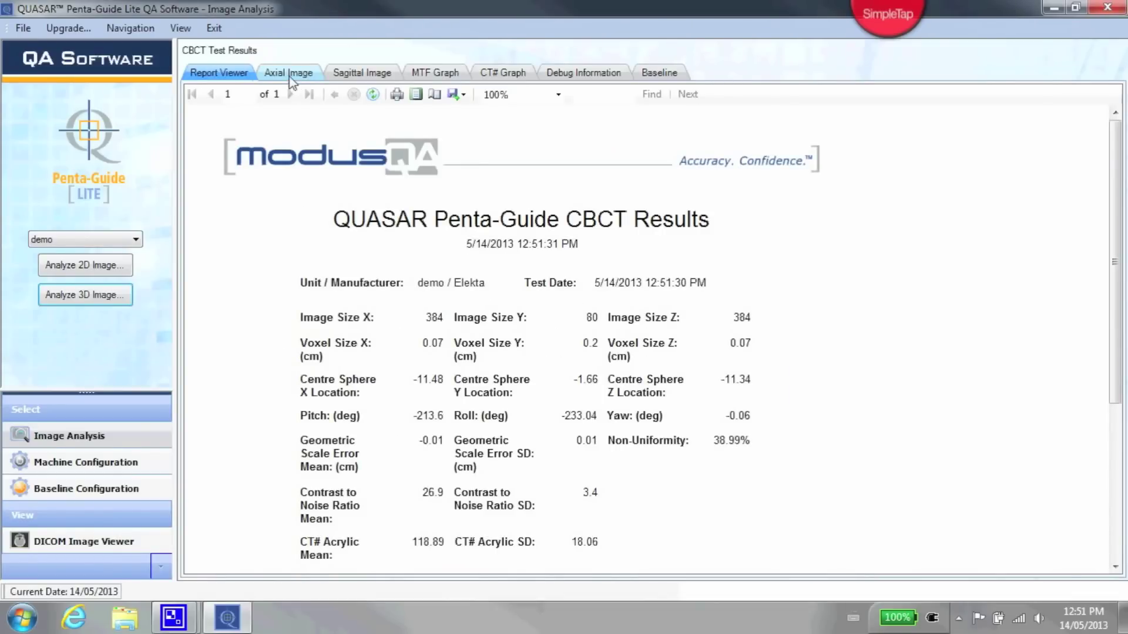
pyautogui.click(428, 75)
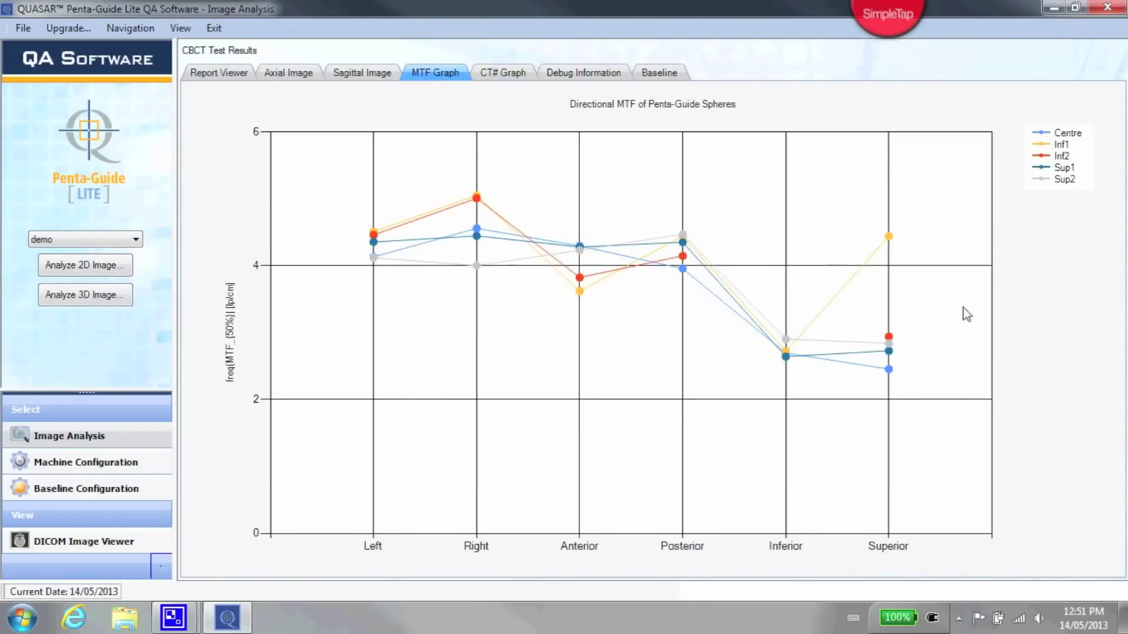
pyautogui.click(508, 80)
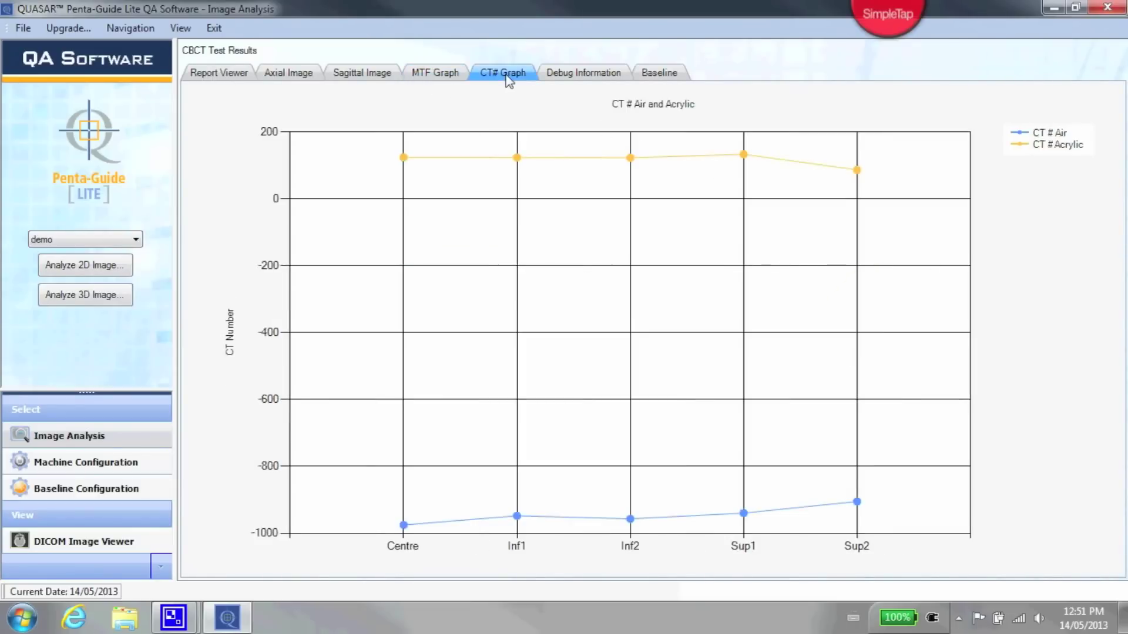
# - Show the Centre - Rt (MTF) debug plot and browse the other debug plots
pyautogui.click(582, 75)
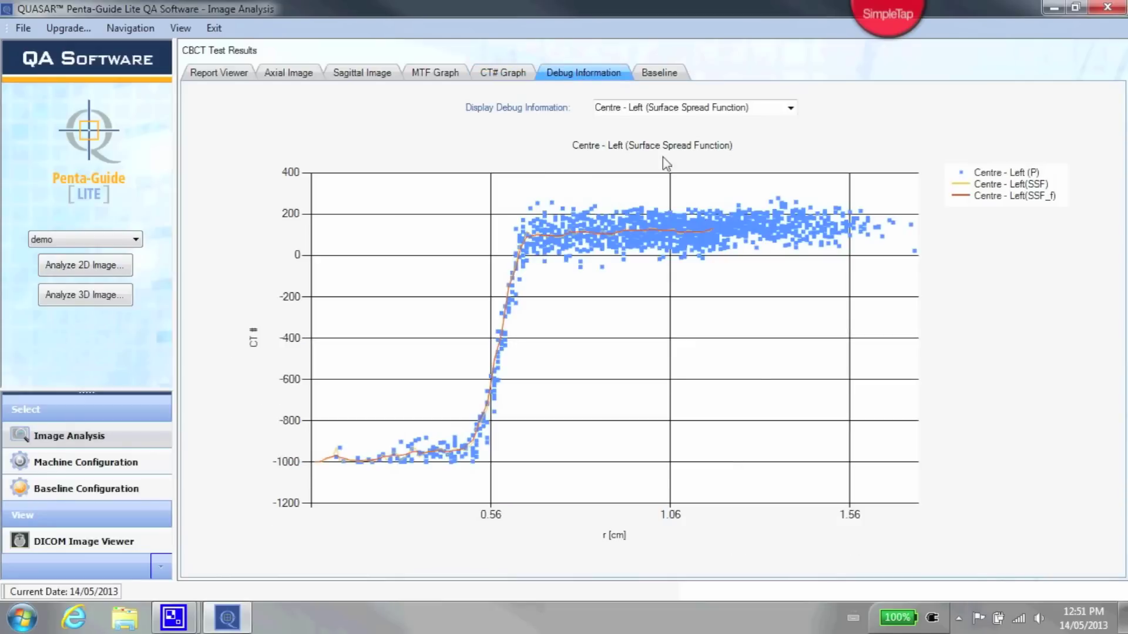
pyautogui.click(774, 115)
pyautogui.click(681, 174)
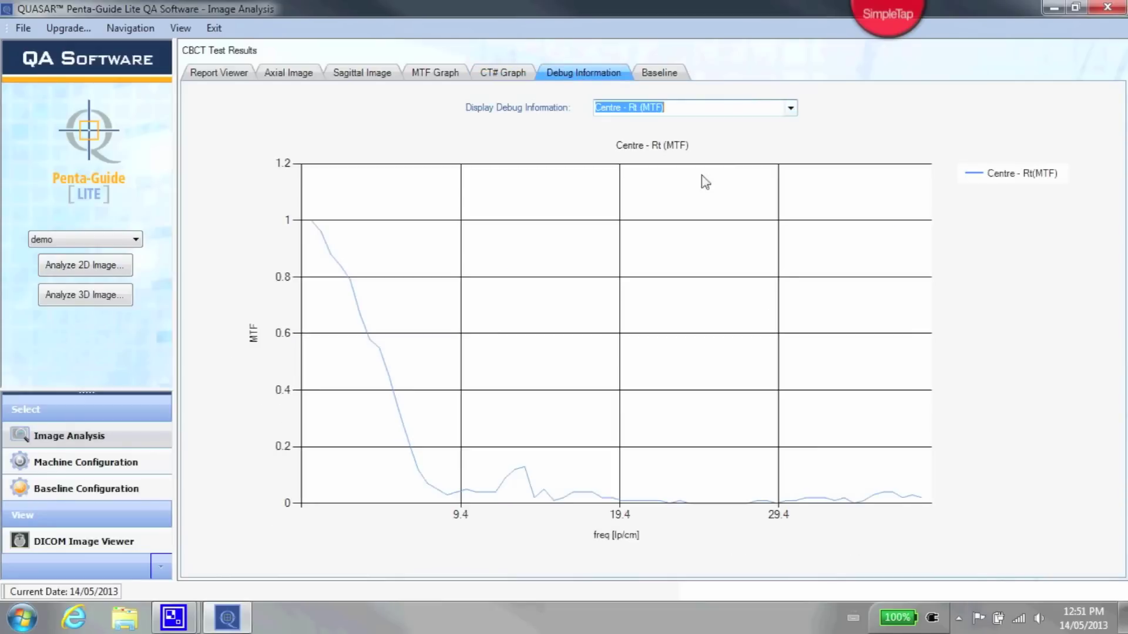
pyautogui.click(790, 108)
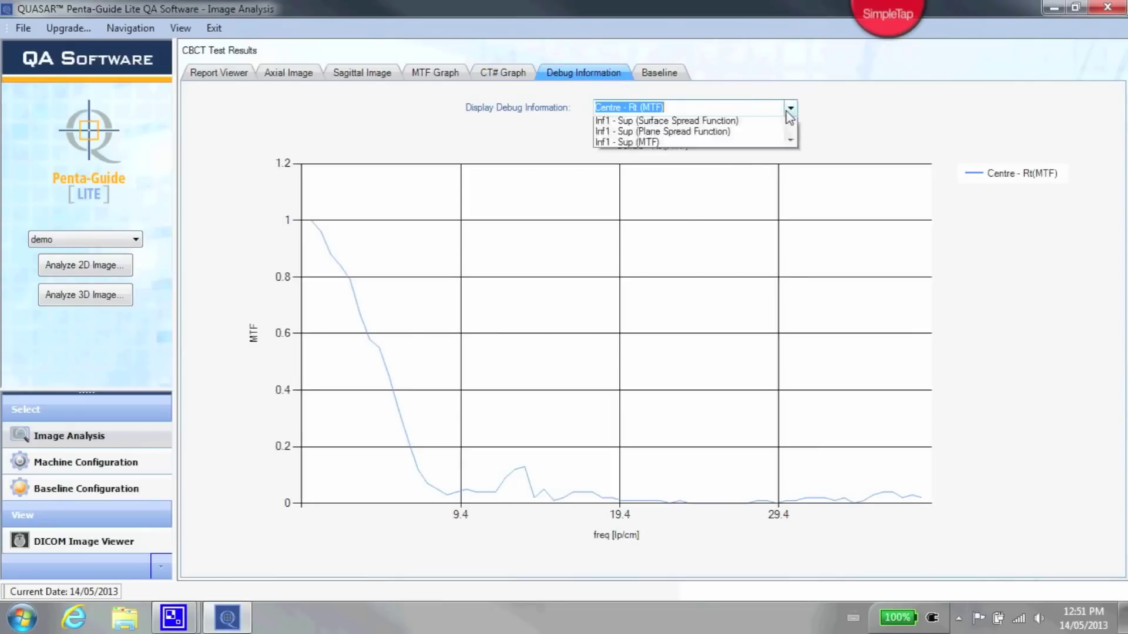
pyautogui.moveTo(790, 179); pyautogui.dragTo(789, 381)
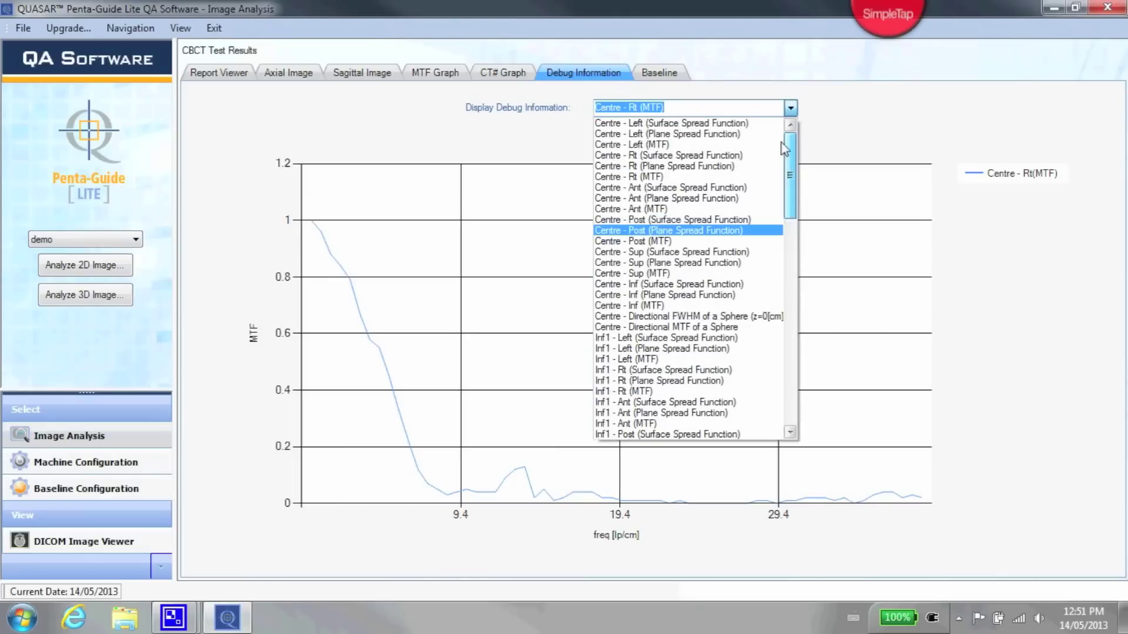
pyautogui.scroll(8, 693, 265)
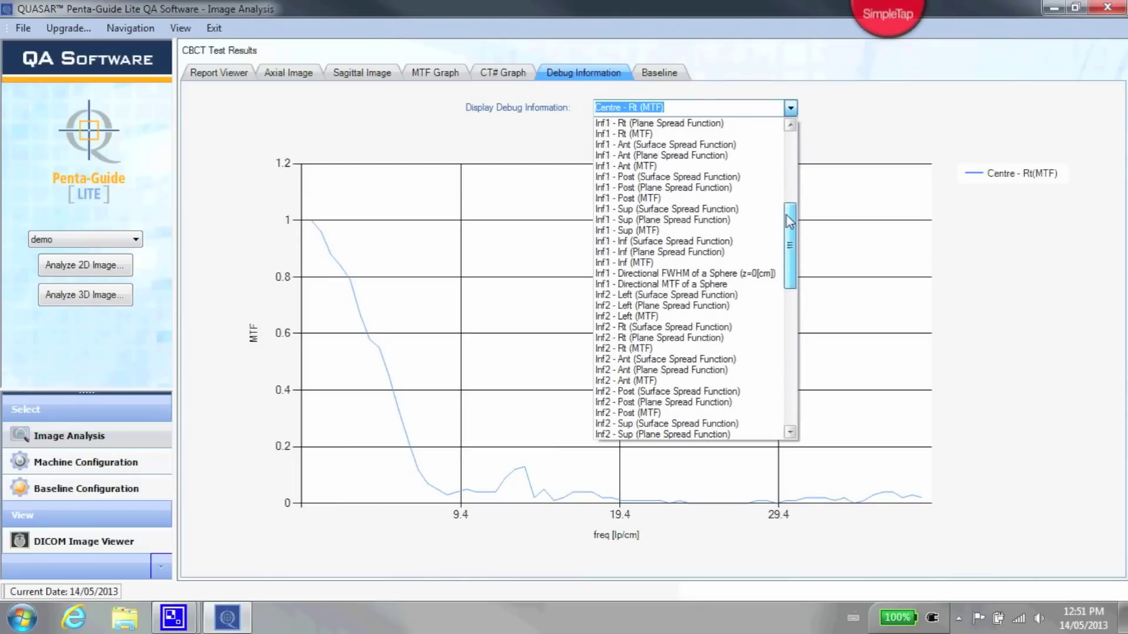
pyautogui.scroll(6, 694, 264)
pyautogui.scroll(2, 693, 265)
pyautogui.click(790, 108)
pyautogui.click(659, 73)
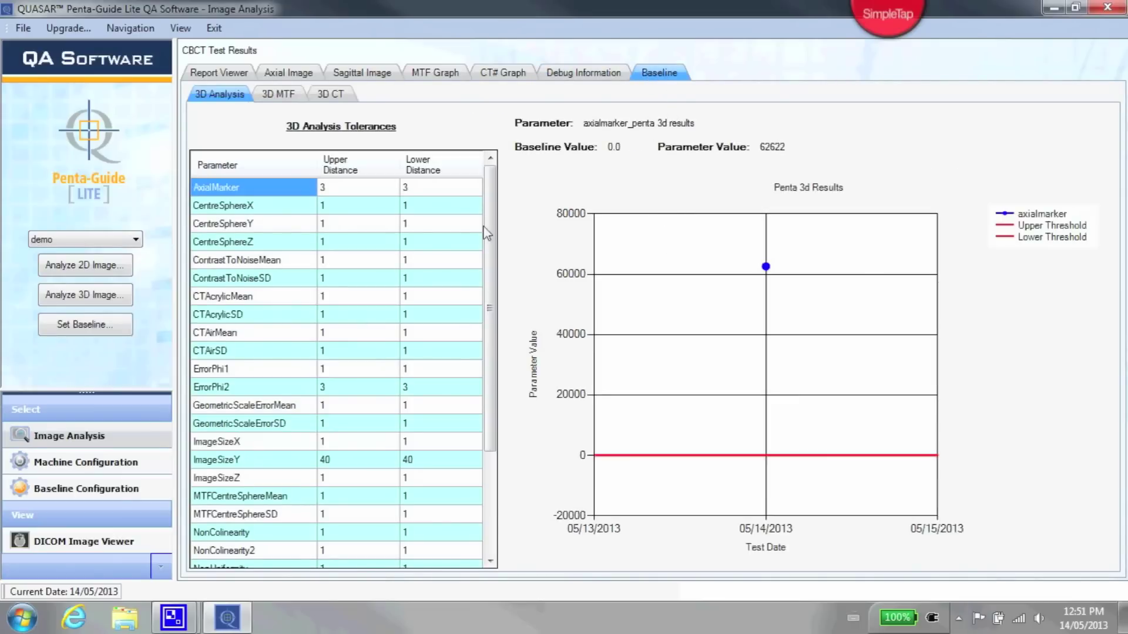
# - Chart CentreSphereX/Y/Z, ContrastToNoiseMean, CTAcrylicSD and ErrorPhi1, then make these CBCT results the baseline
pyautogui.click(265, 211)
pyautogui.click(262, 227)
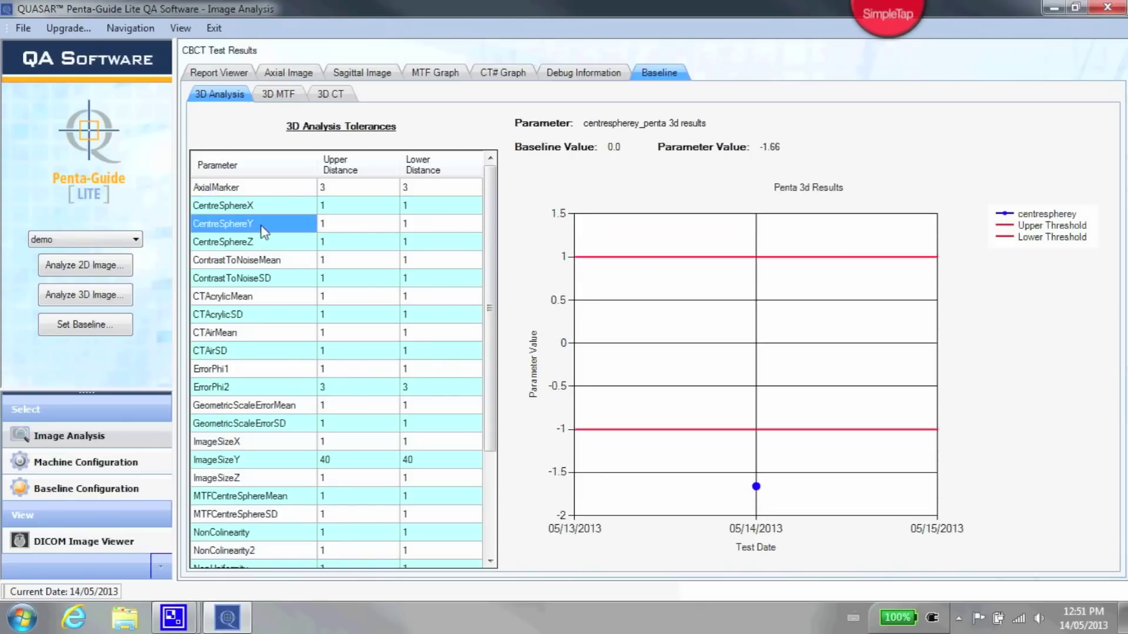
pyautogui.click(259, 244)
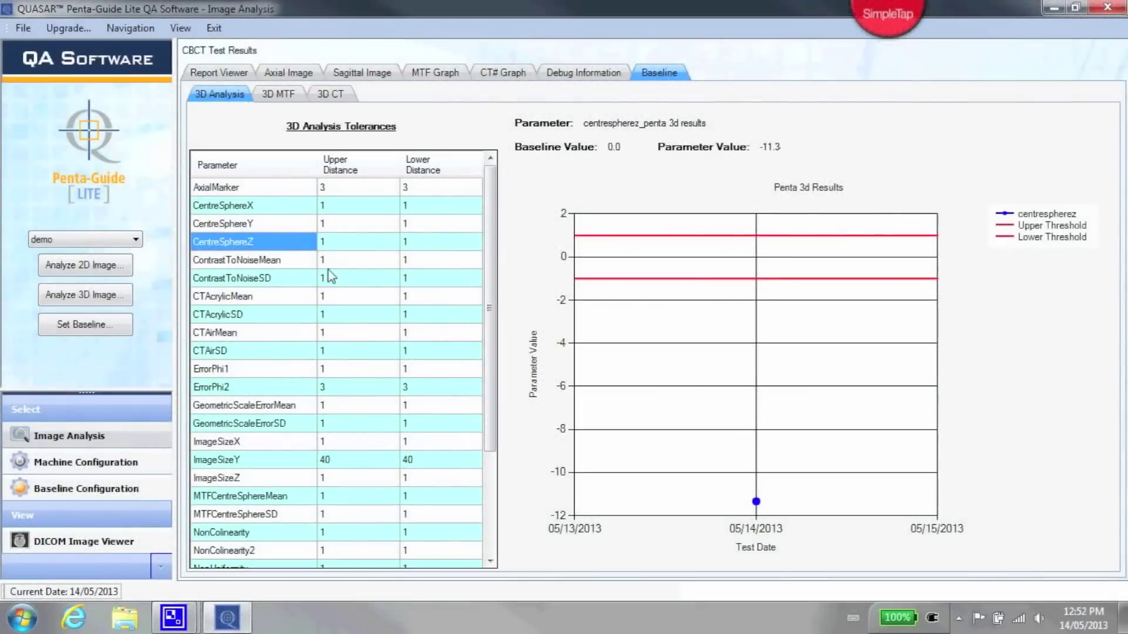
pyautogui.click(353, 259)
pyautogui.click(276, 315)
pyautogui.click(258, 371)
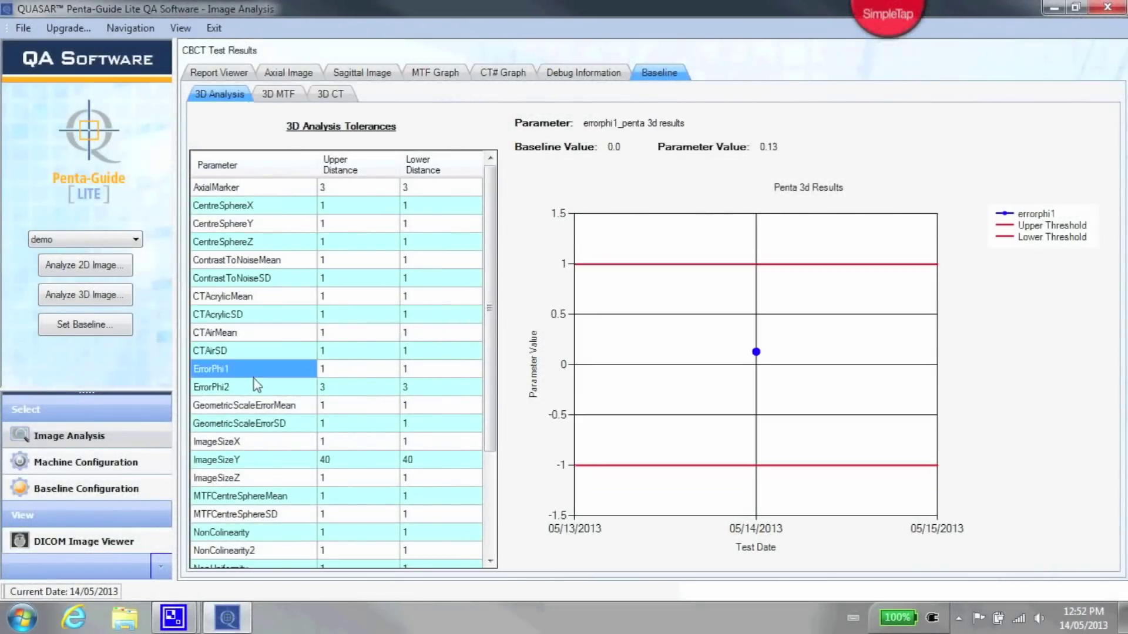
pyautogui.click(83, 329)
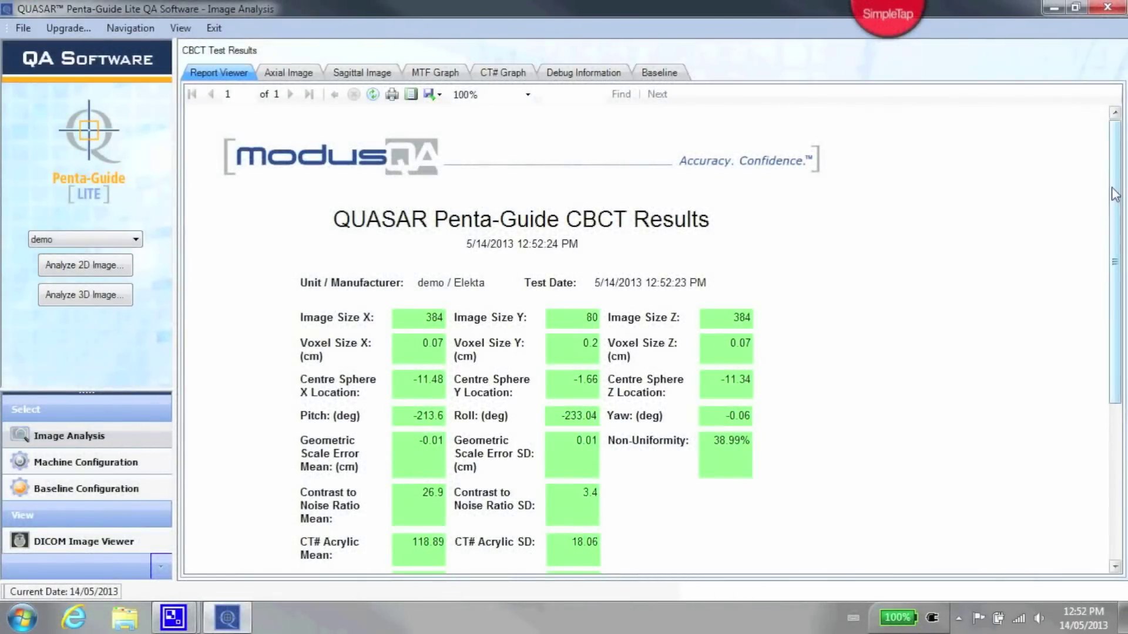
pyautogui.moveTo(1115, 187)
pyautogui.mouseDown()
pyautogui.moveTo(1118, 288)
pyautogui.moveTo(1118, 187)
pyautogui.mouseUp()
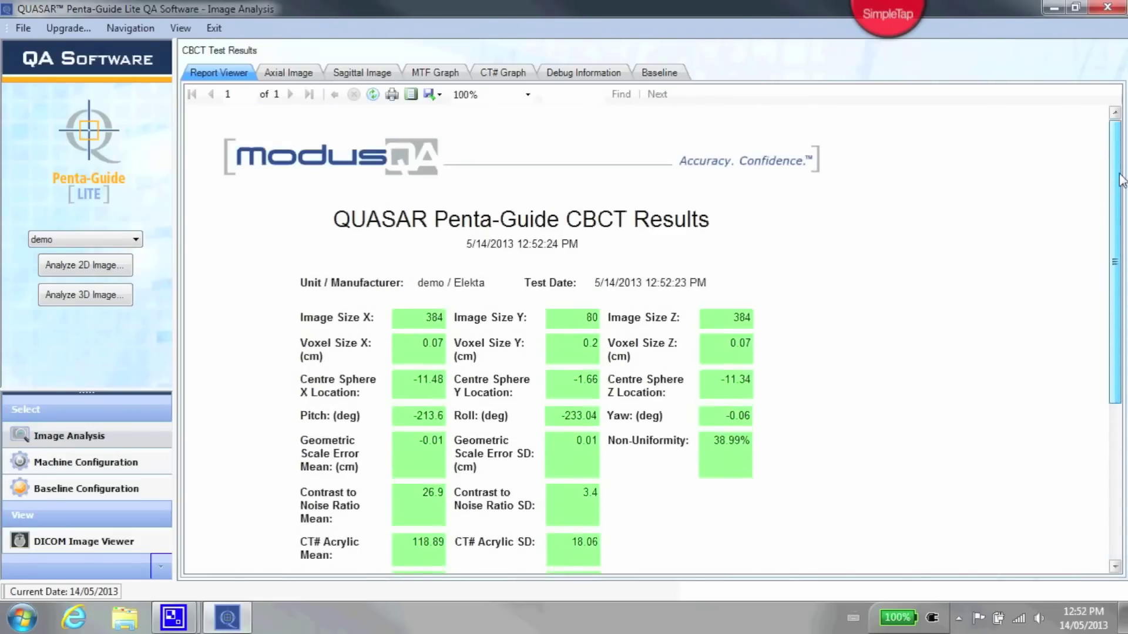
# - Export the CBCT report as the PDF '3D Images Baseline Report' on the Desktop
pyautogui.click(440, 94)
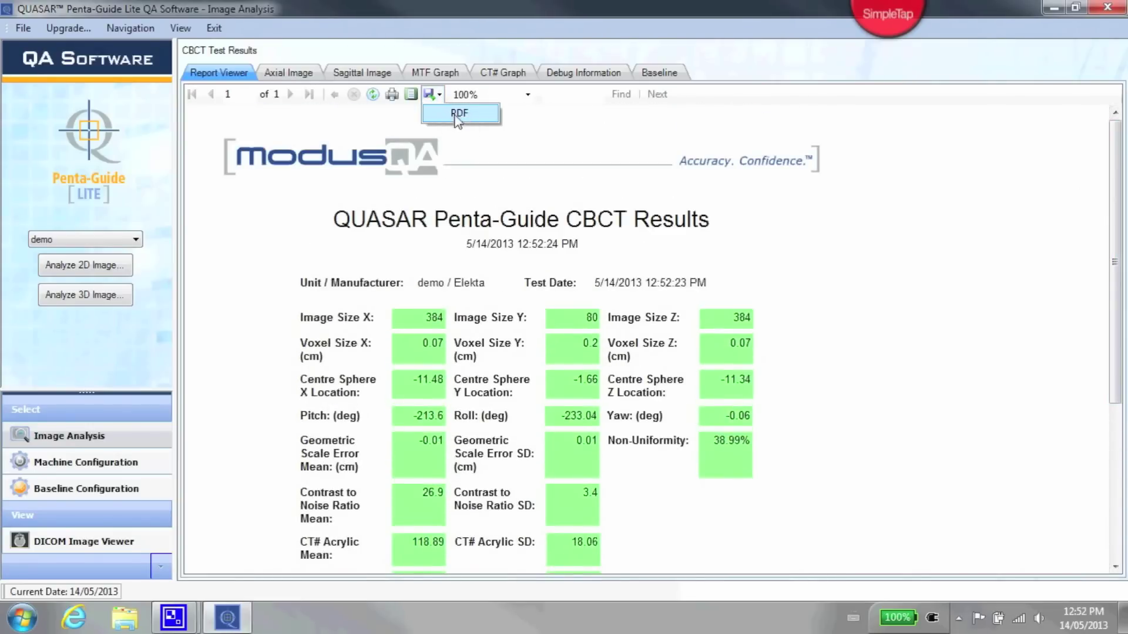
pyautogui.click(460, 112)
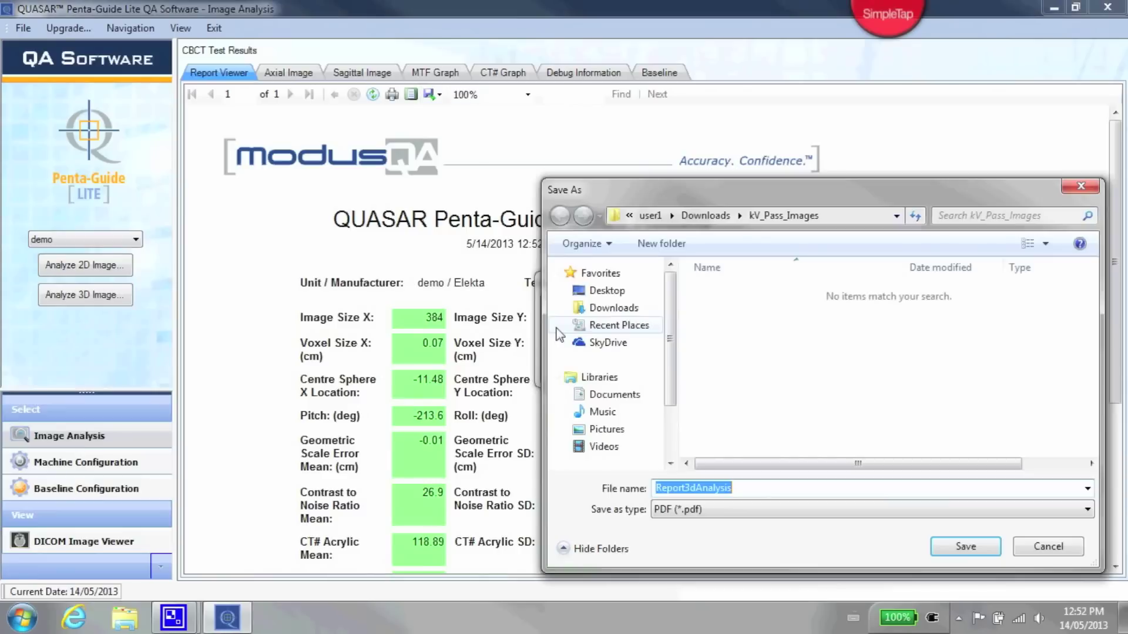
pyautogui.click(605, 291)
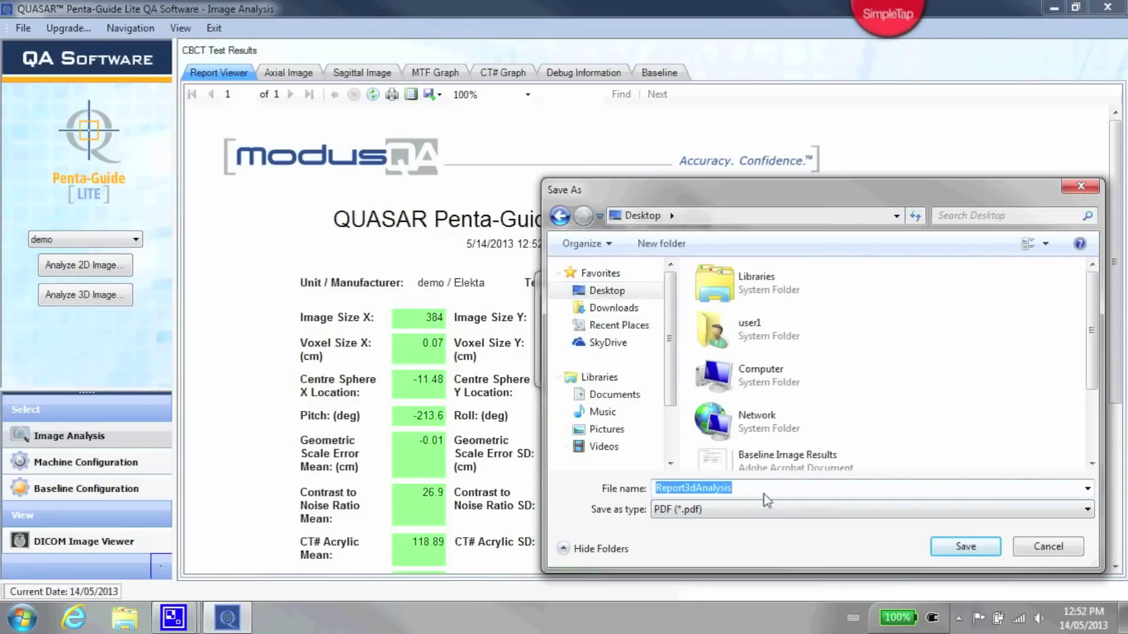
pyautogui.write('3D Images Baseline Report')
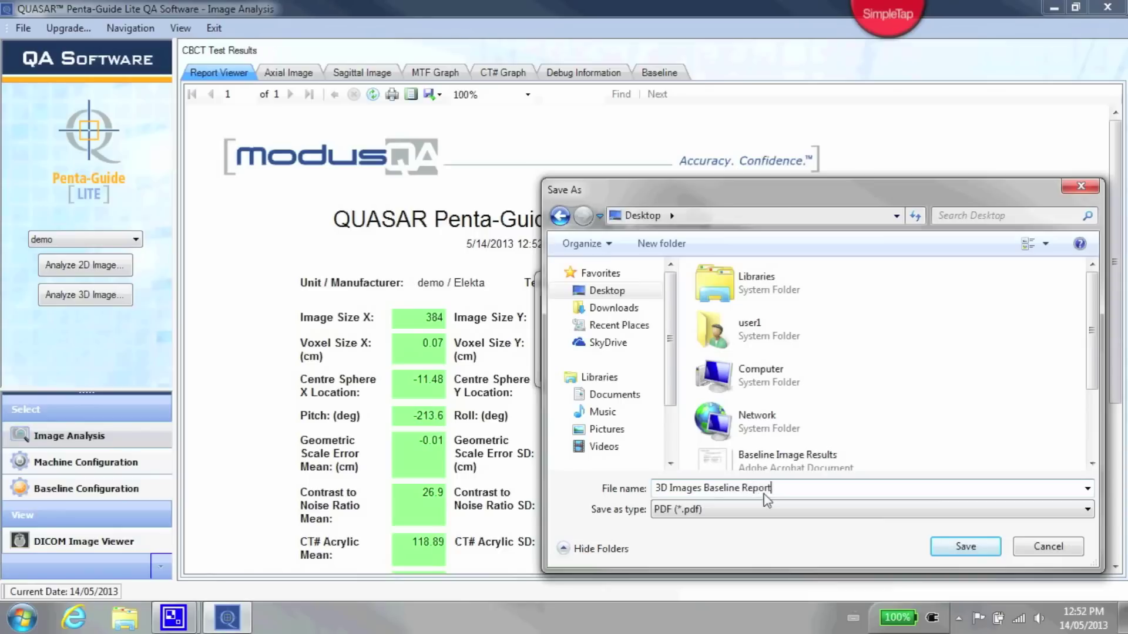
pyautogui.press('Return')
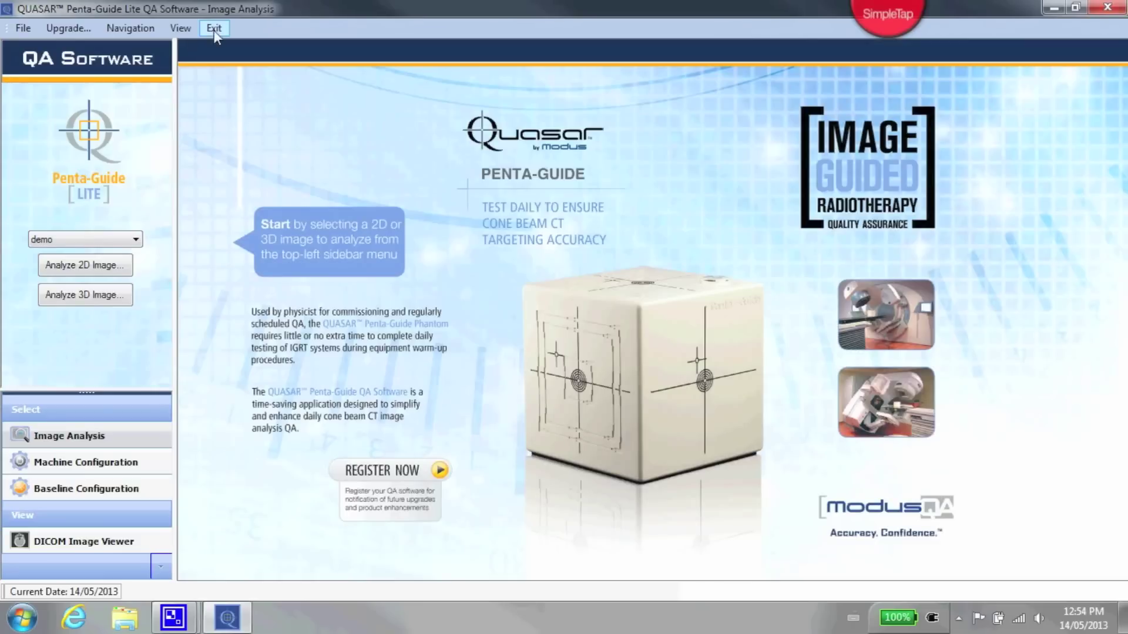